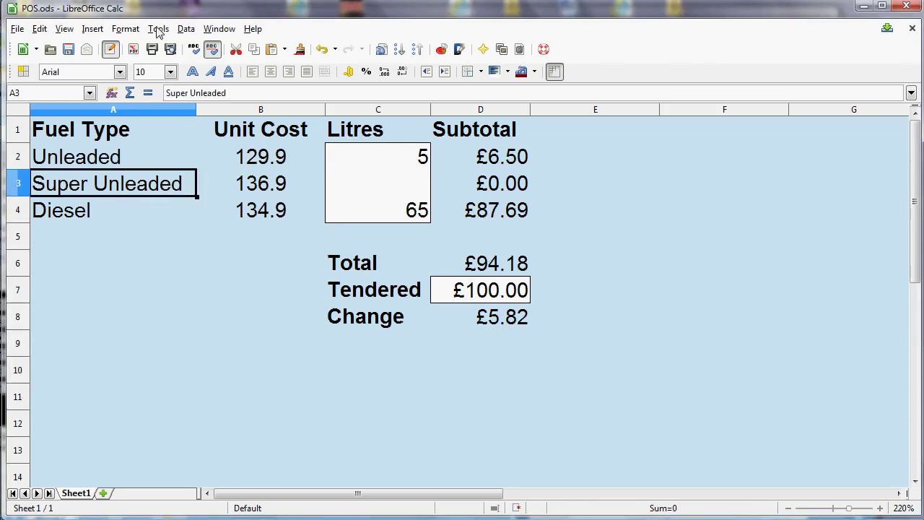
# Tick Enable macro recording in Tools > Options > LibreOffice > Advanced.
pyautogui.click(158, 29)
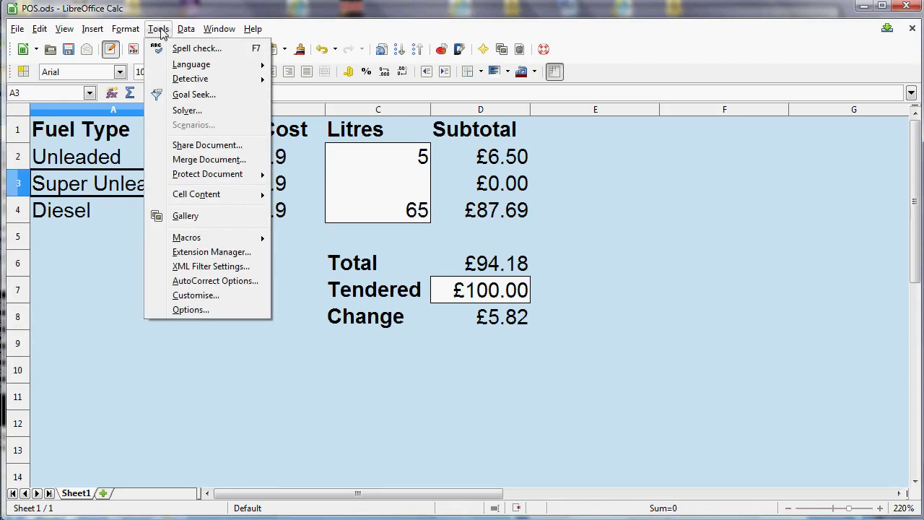
pyautogui.moveTo(185, 239)
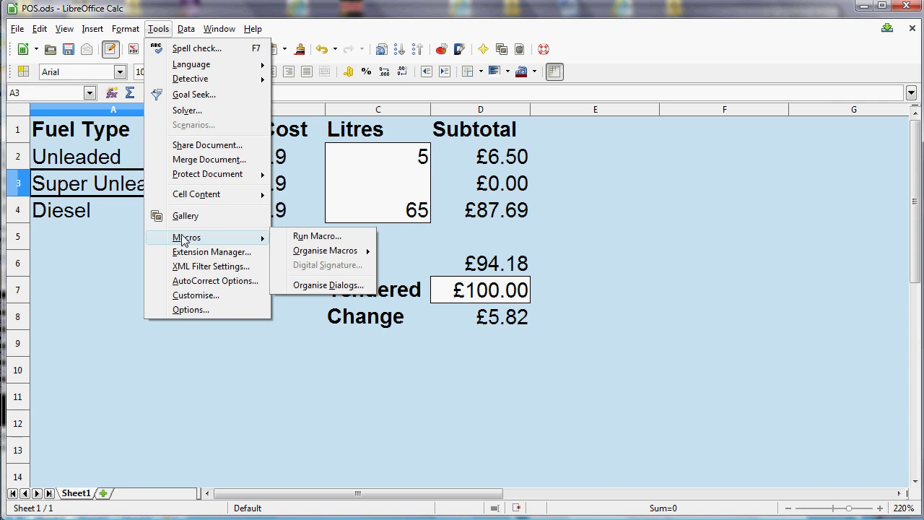
pyautogui.click(190, 310)
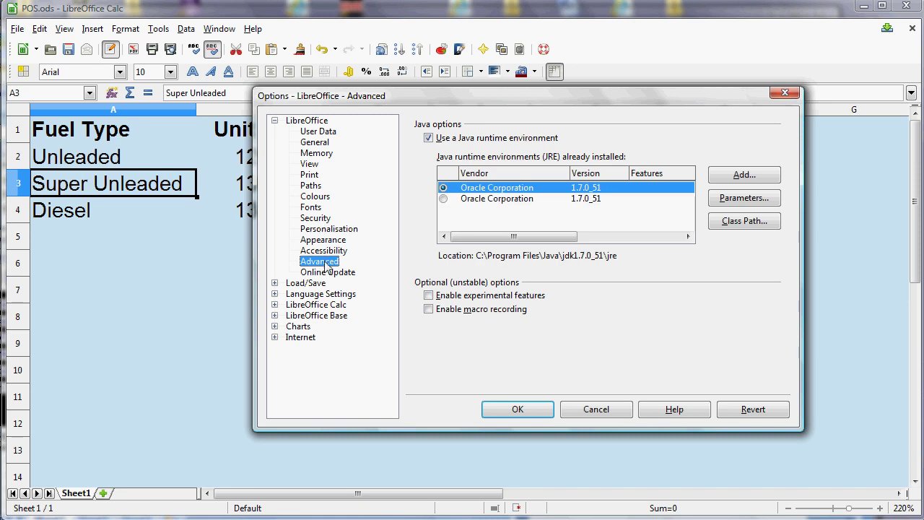
pyautogui.click(429, 310)
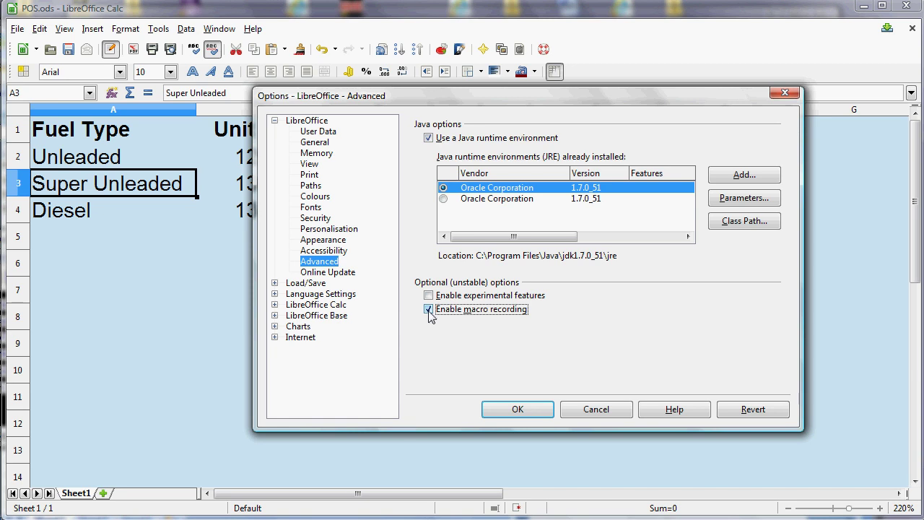
pyautogui.click(514, 409)
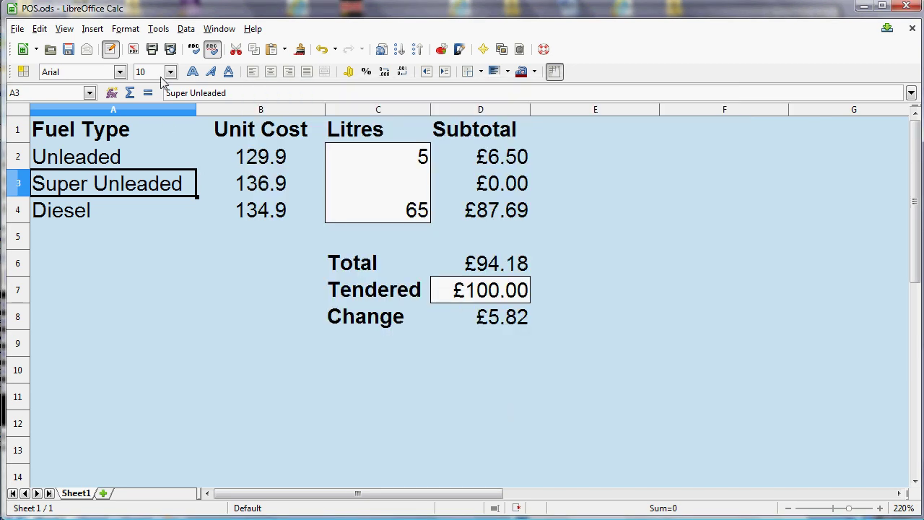
# Start a macro recording that deletes C2:C4 and D7, then returns to C2.
pyautogui.click(160, 29)
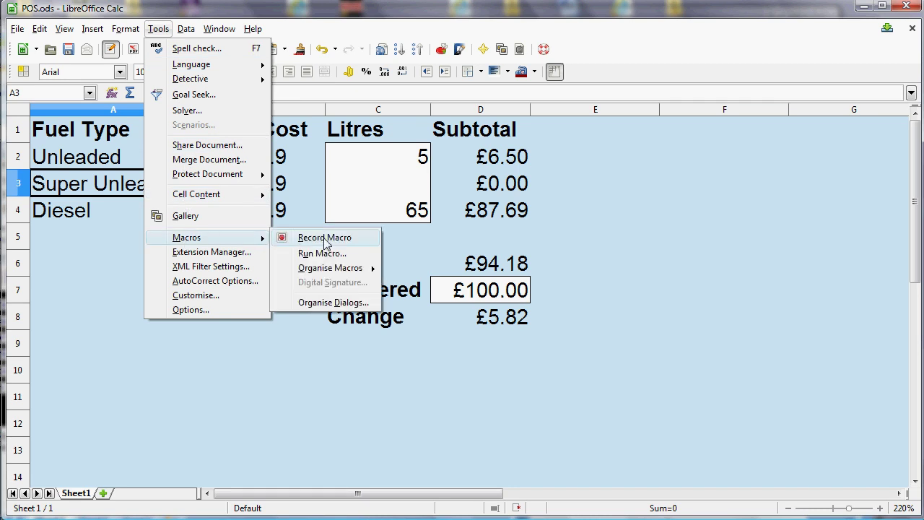
pyautogui.click(325, 238)
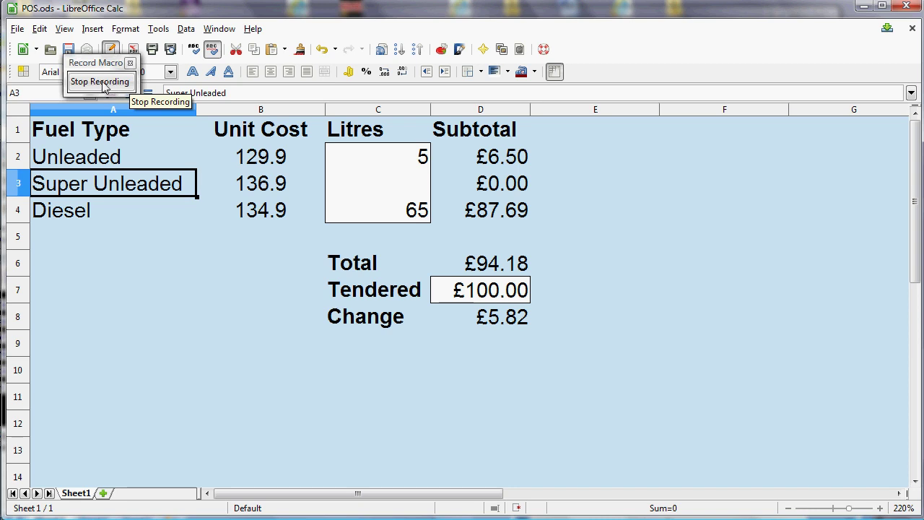
pyautogui.click(390, 160)
pyautogui.moveTo(390, 160); pyautogui.dragTo(389, 212)
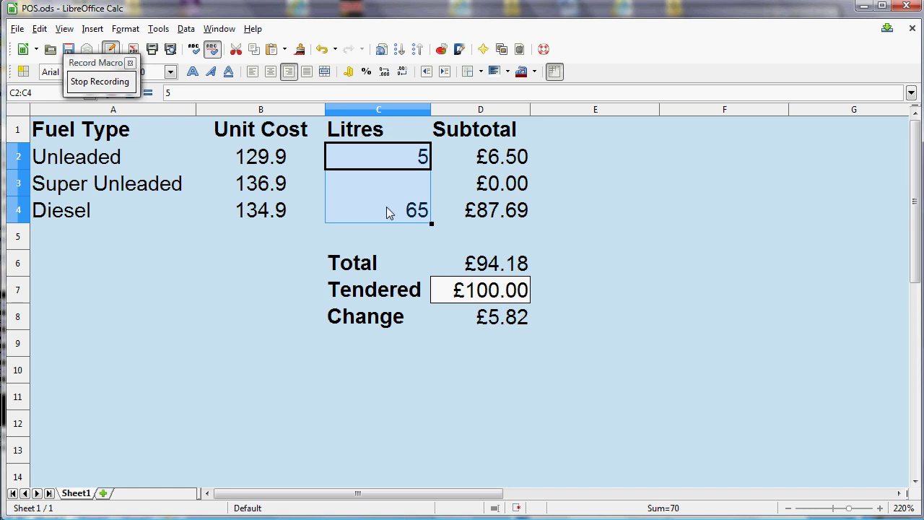
pyautogui.press('Delete')
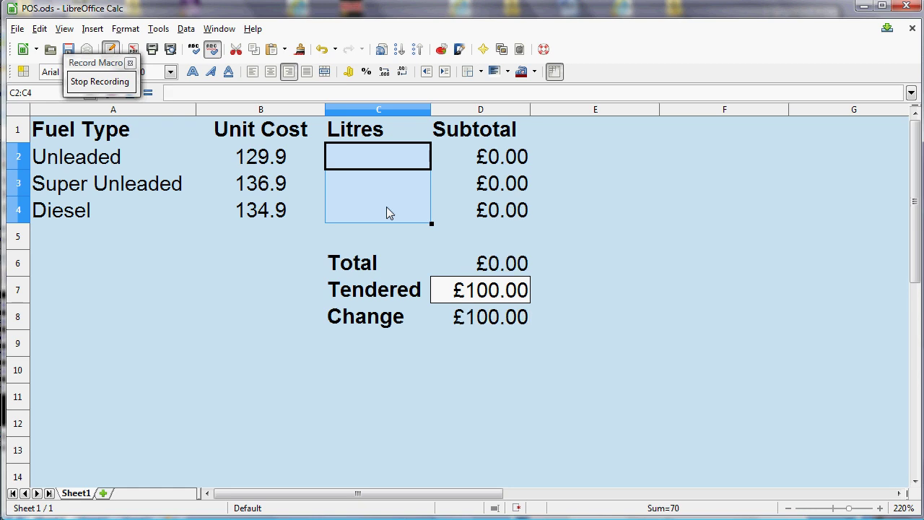
pyautogui.click(469, 289)
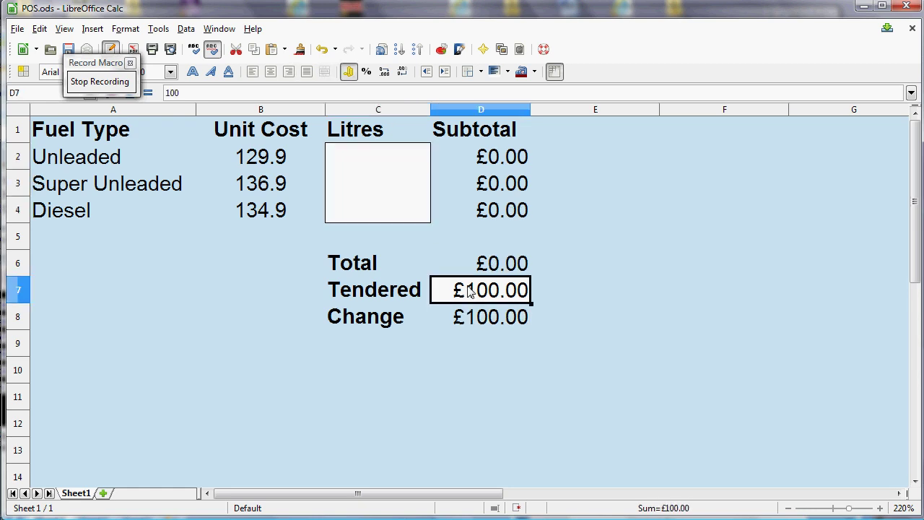
pyautogui.press('Delete')
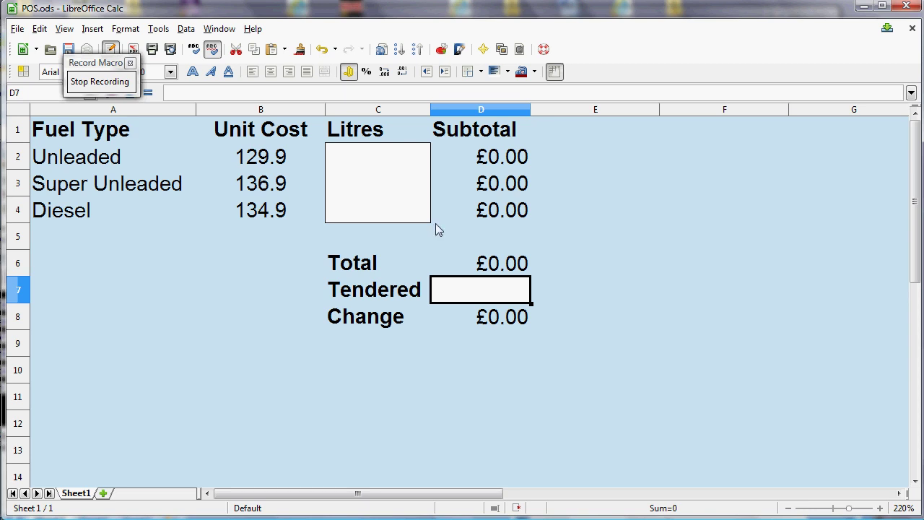
pyautogui.click(402, 158)
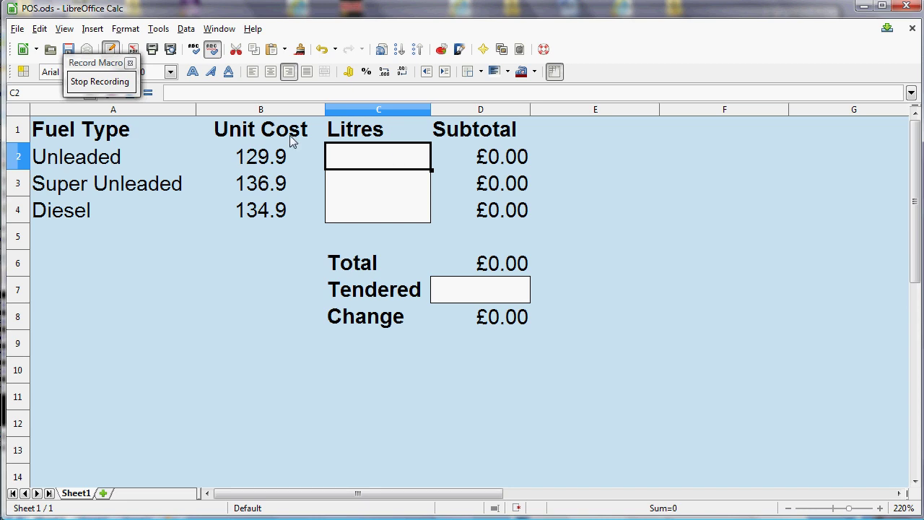
# Stop recording, add Module1 to POS.ods's Standard library, and name the macro next_customer.
pyautogui.click(101, 82)
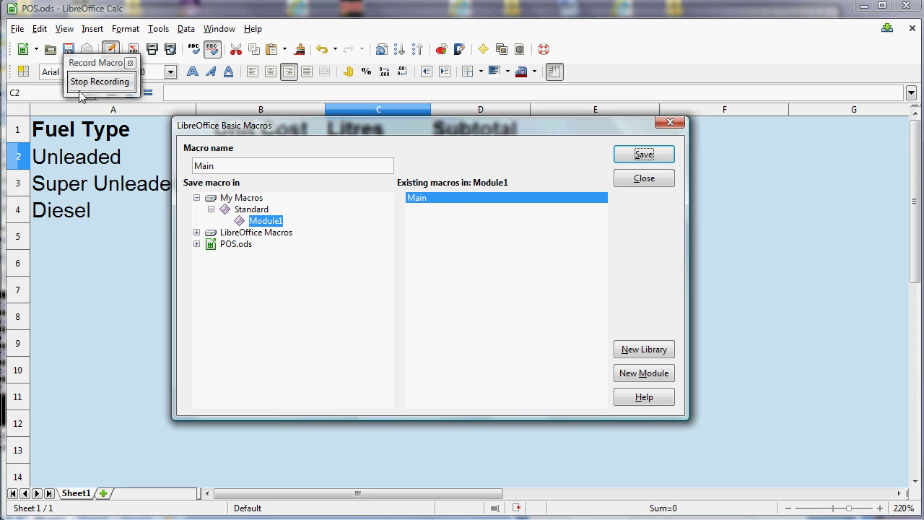
pyautogui.click(196, 244)
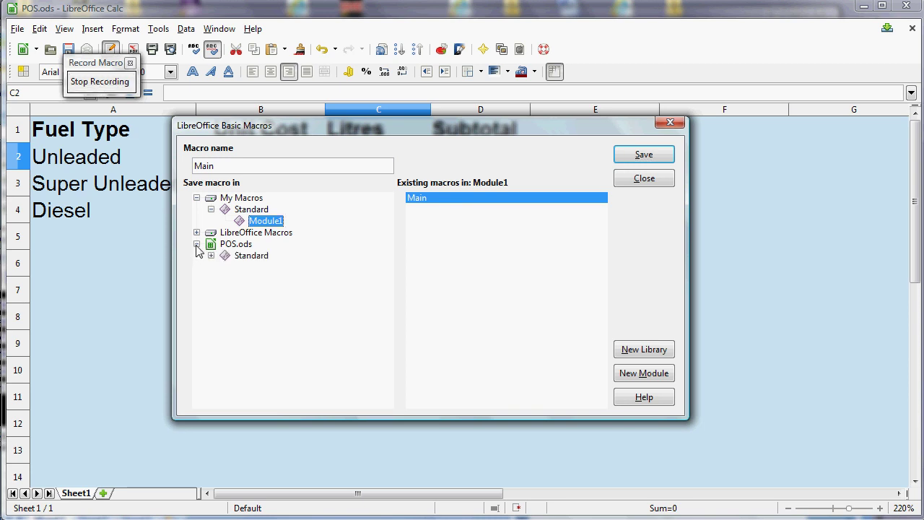
pyautogui.click(211, 256)
pyautogui.click(255, 258)
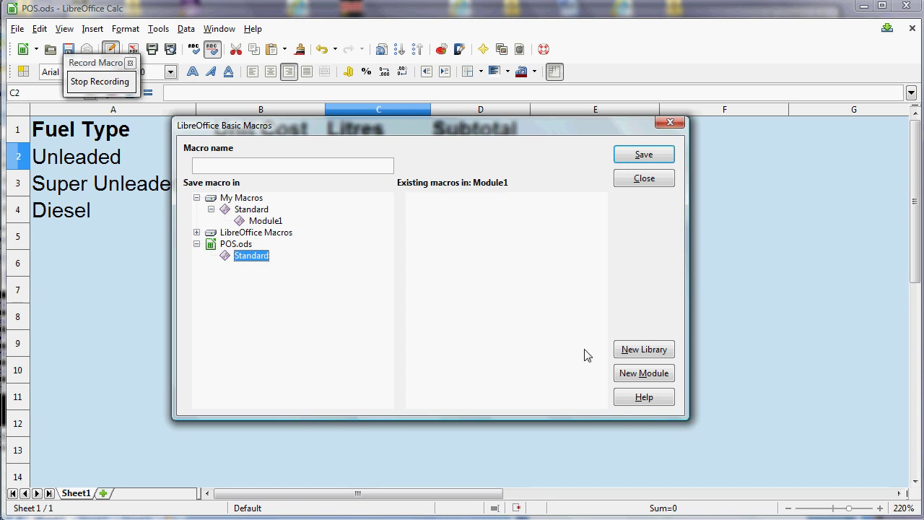
pyautogui.click(628, 380)
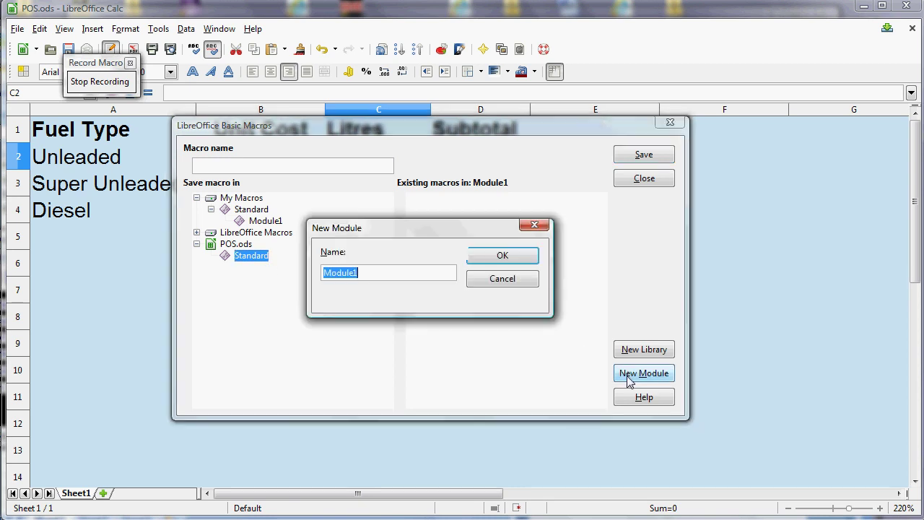
pyautogui.click(510, 262)
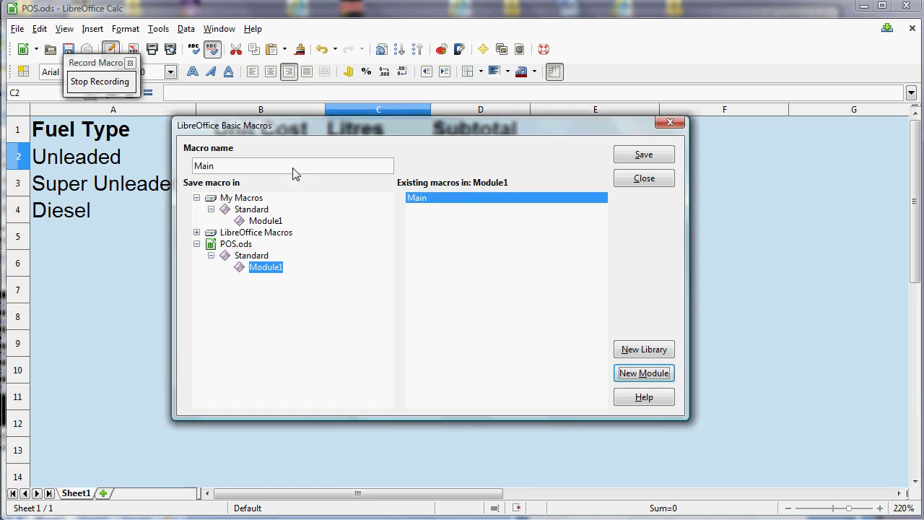
pyautogui.moveTo(237, 168); pyautogui.dragTo(184, 173)
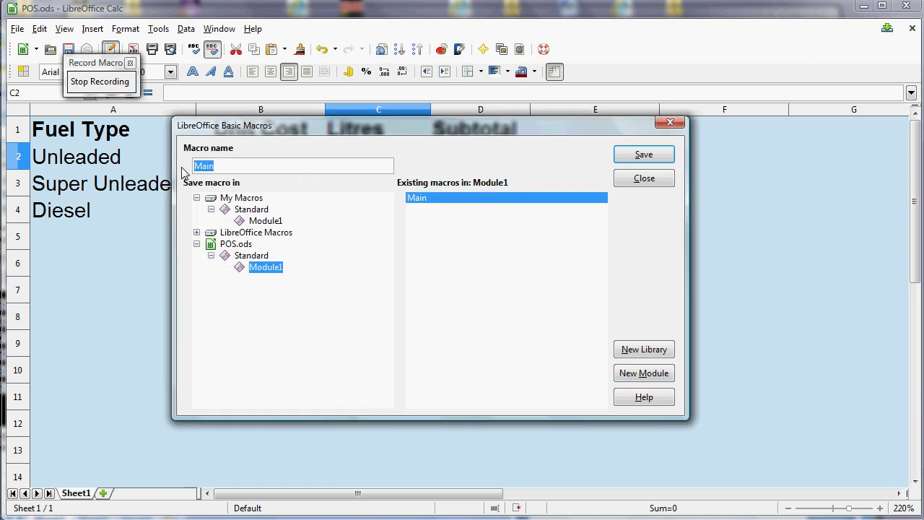
pyautogui.write('ne')
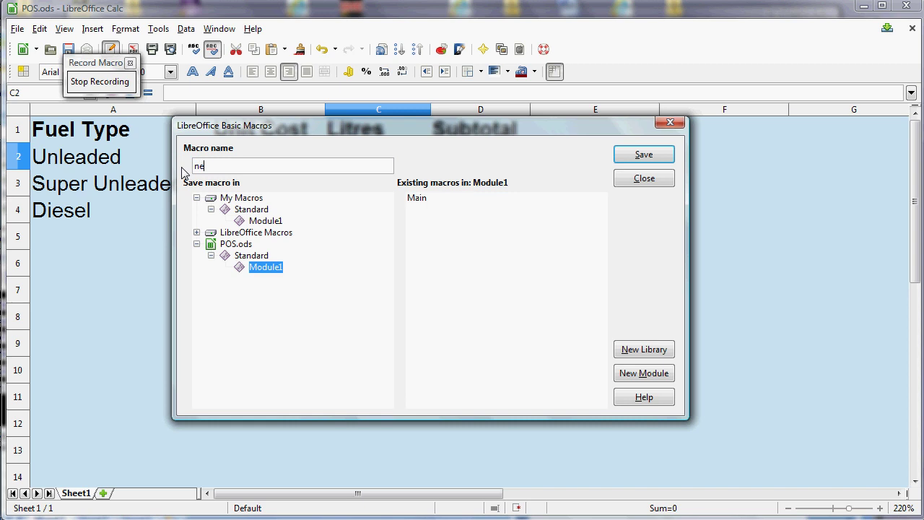
pyautogui.write('xt_customer')
# Save next_customer and confirm it is listed under Module1 in the Basic macro organiser.
pyautogui.click(641, 156)
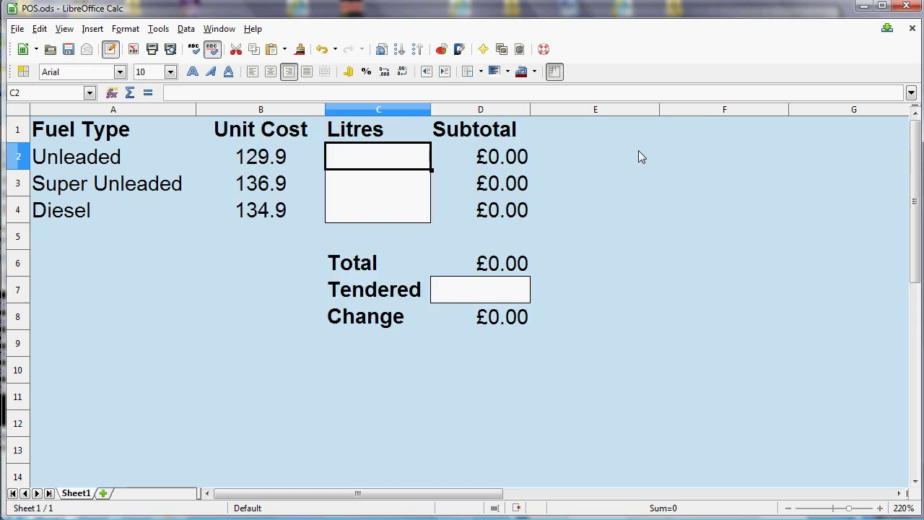
pyautogui.click(160, 30)
pyautogui.moveTo(202, 239)
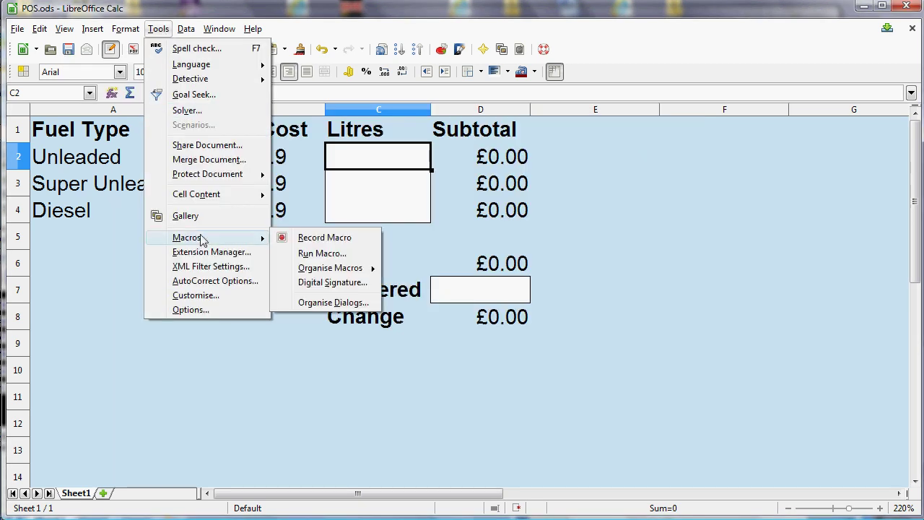
pyautogui.moveTo(315, 273)
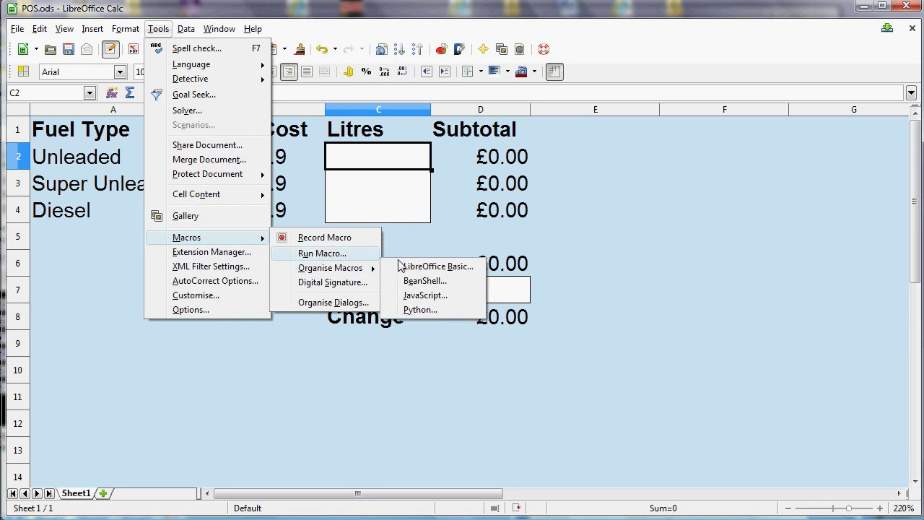
pyautogui.click(426, 268)
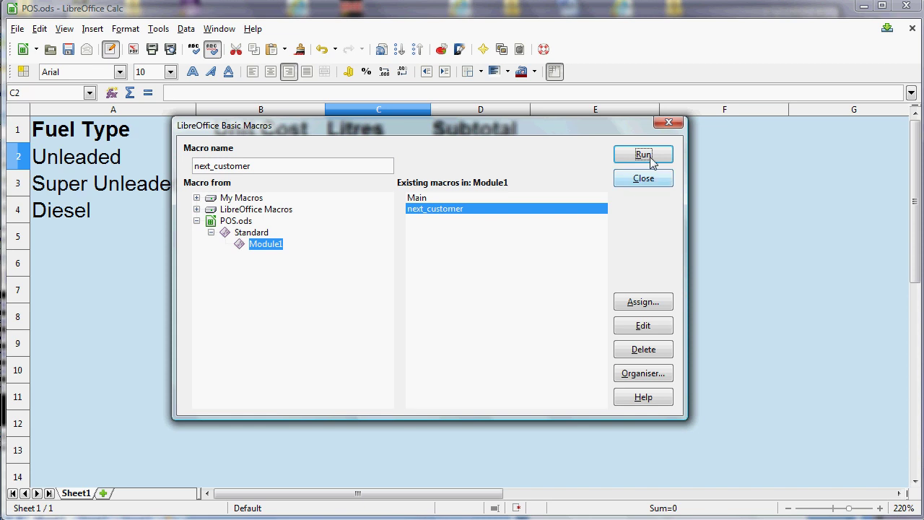
pyautogui.click(648, 179)
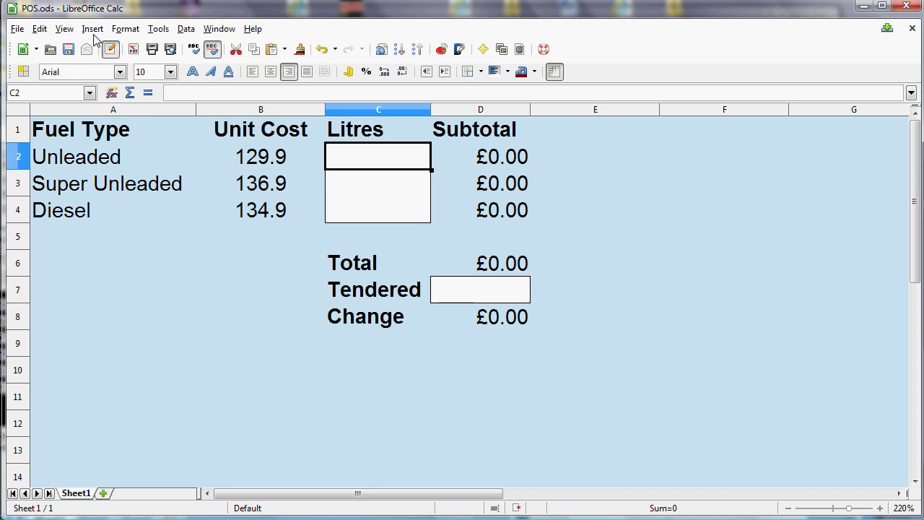
# Show the Form Controls toolbar and dock it floating beside column E.
pyautogui.click(65, 30)
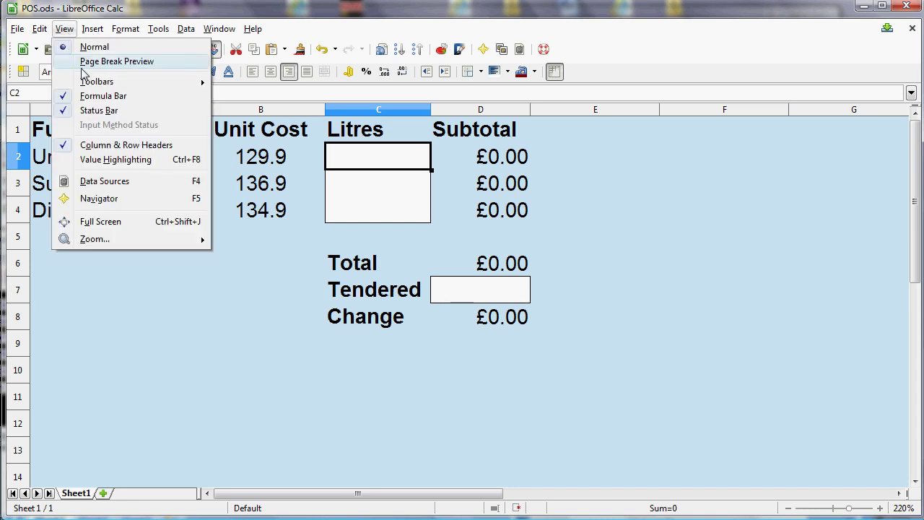
pyautogui.moveTo(87, 83)
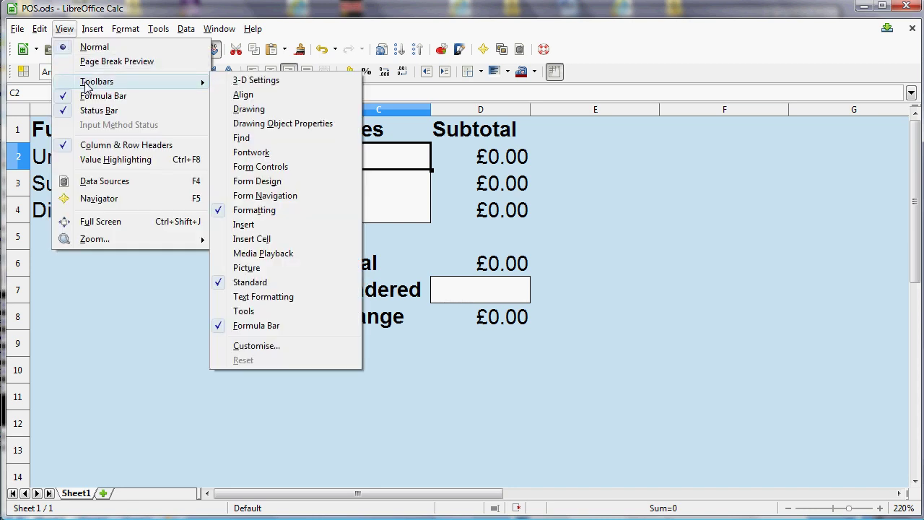
pyautogui.click(297, 168)
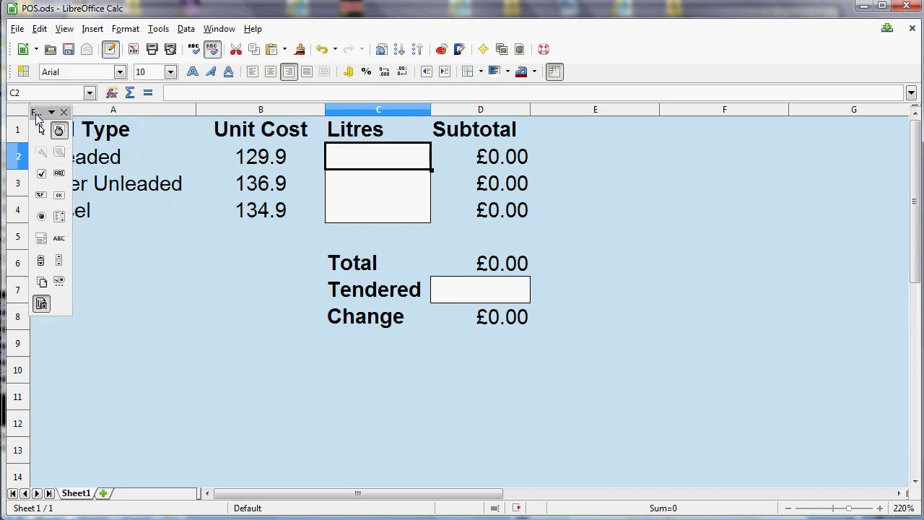
pyautogui.moveTo(37, 113); pyautogui.dragTo(614, 142)
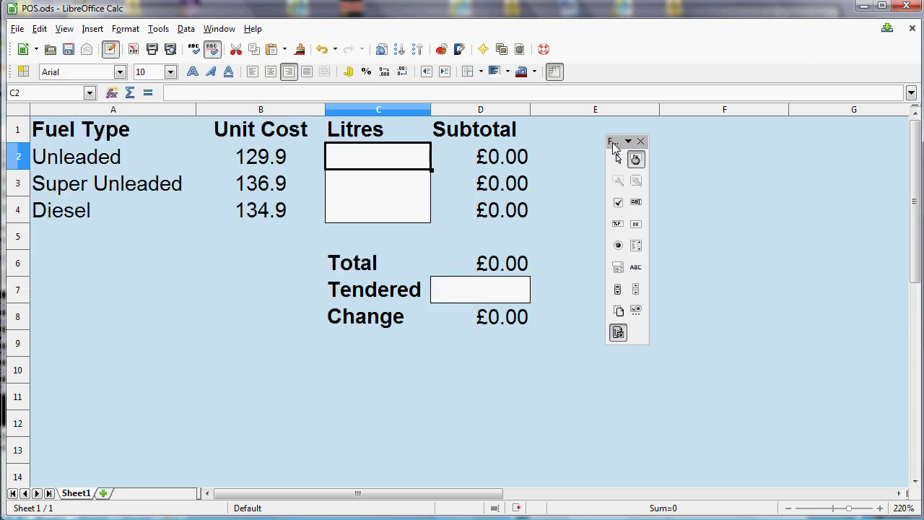
# Draw a push button over roughly C10:D12, below the Change row.
pyautogui.click(640, 229)
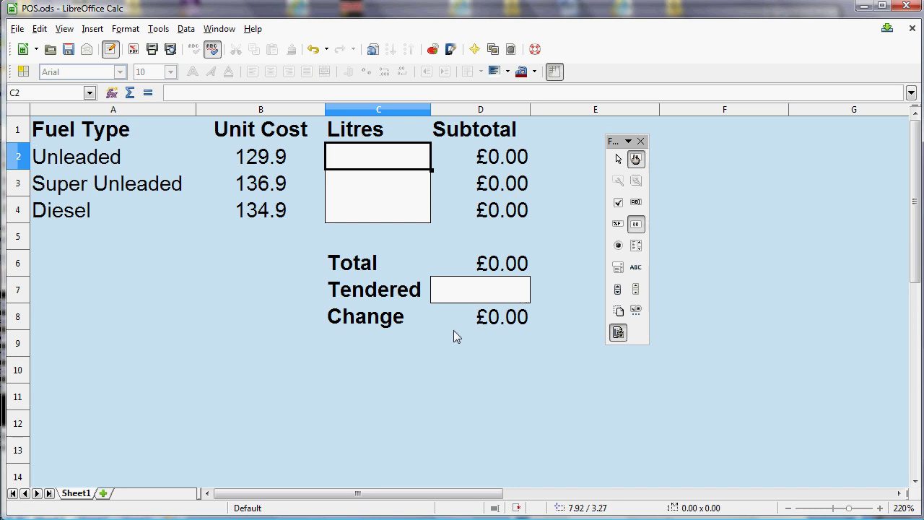
pyautogui.moveTo(335, 364); pyautogui.dragTo(539, 426)
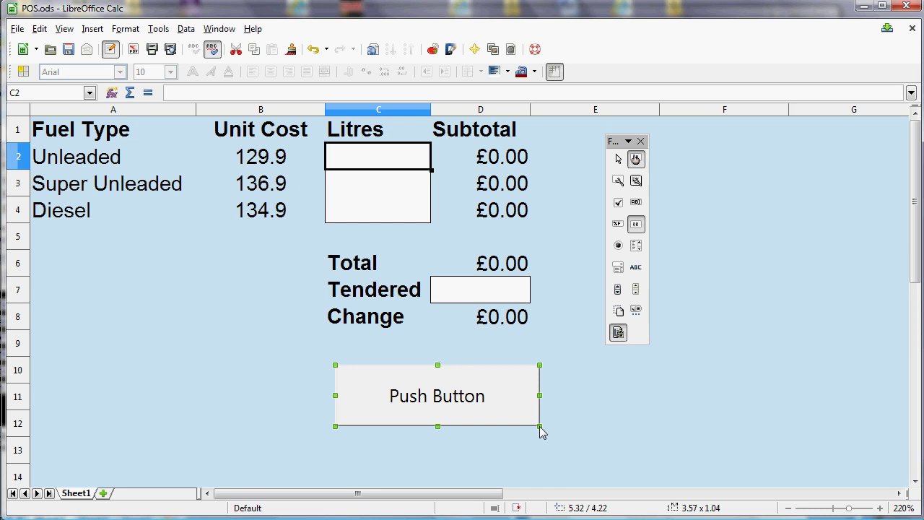
pyautogui.rightClick(507, 403)
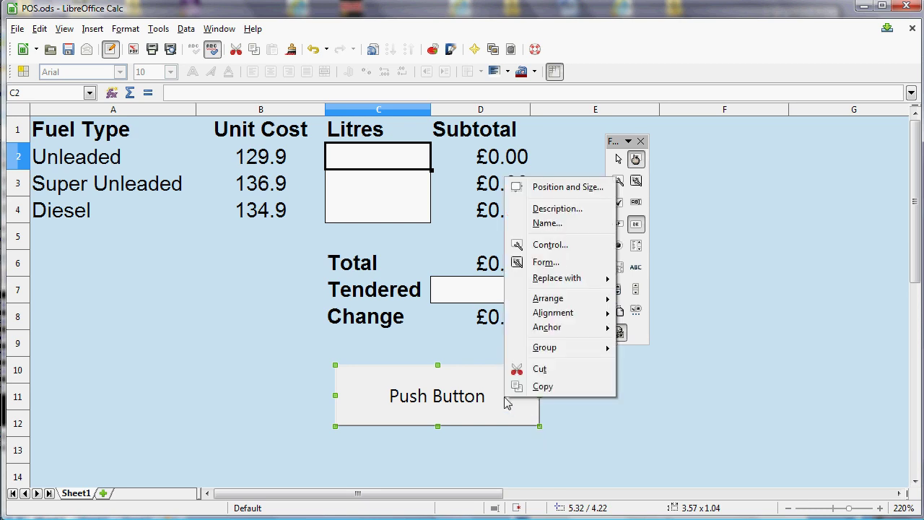
# In the button's Control properties Events list, open the action for Mouse button pressed.
pyautogui.click(574, 246)
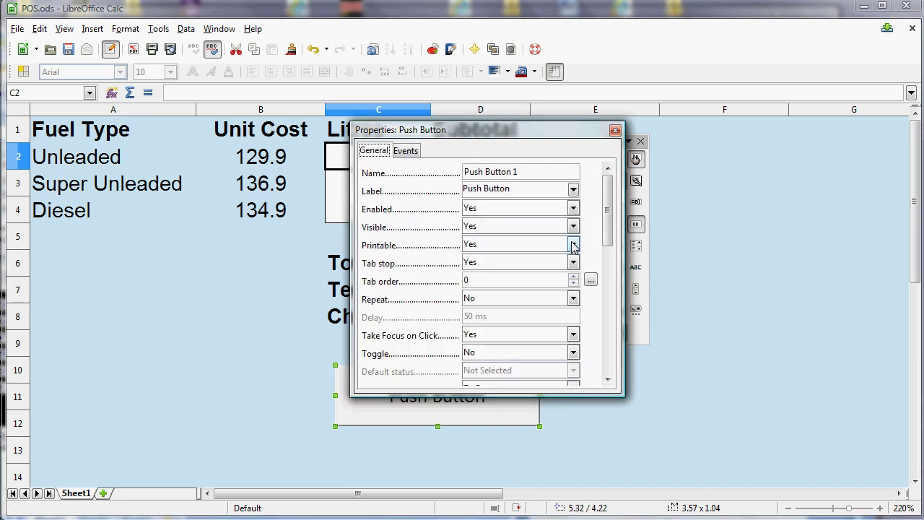
pyautogui.click(407, 154)
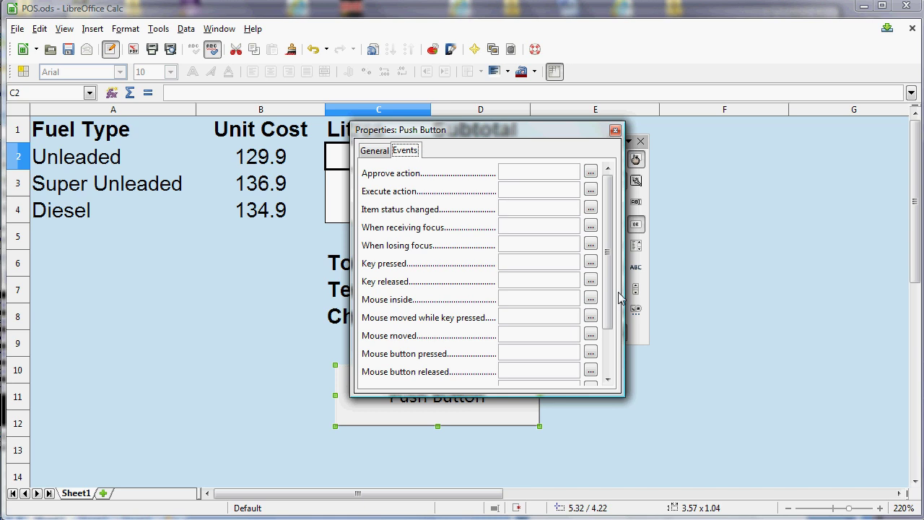
pyautogui.moveTo(610, 304); pyautogui.dragTo(611, 313)
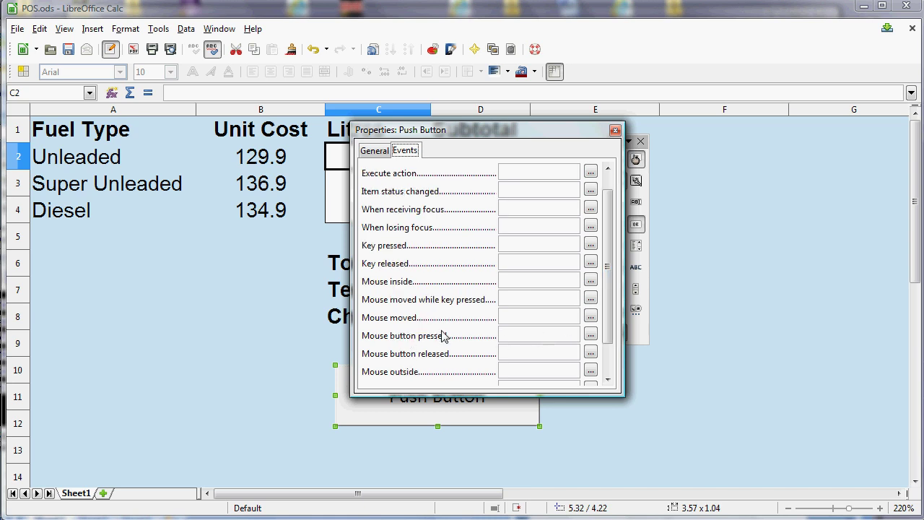
pyautogui.click(591, 335)
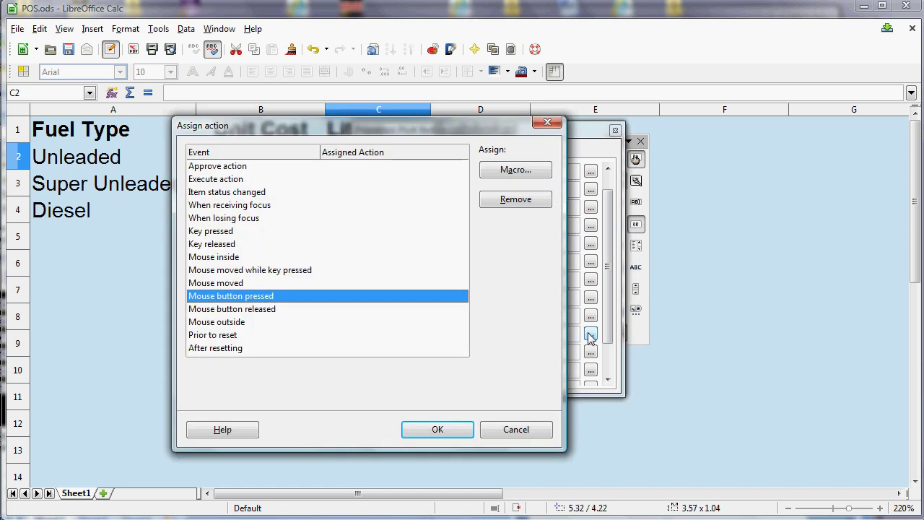
# Assign POS.ods Standard.Module1.next_customer to the button's Mouse button pressed event.
pyautogui.click(516, 170)
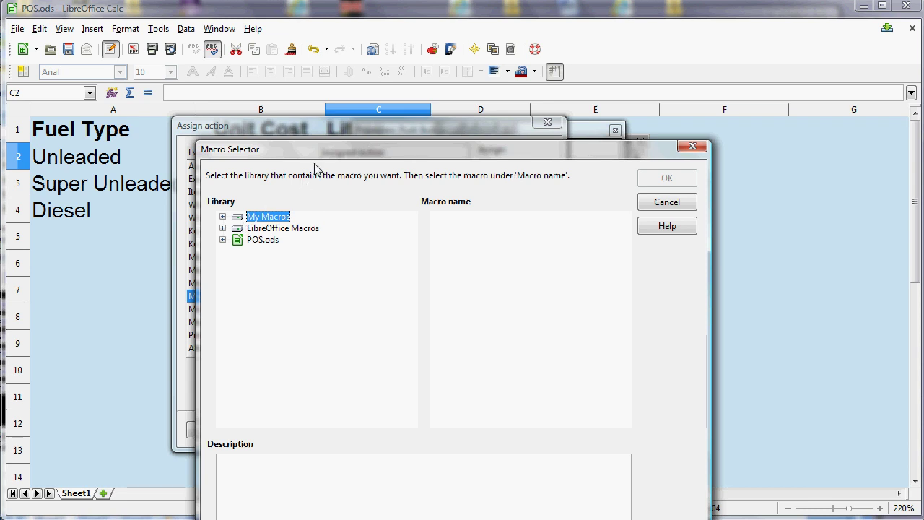
pyautogui.moveTo(324, 145); pyautogui.dragTo(303, 65)
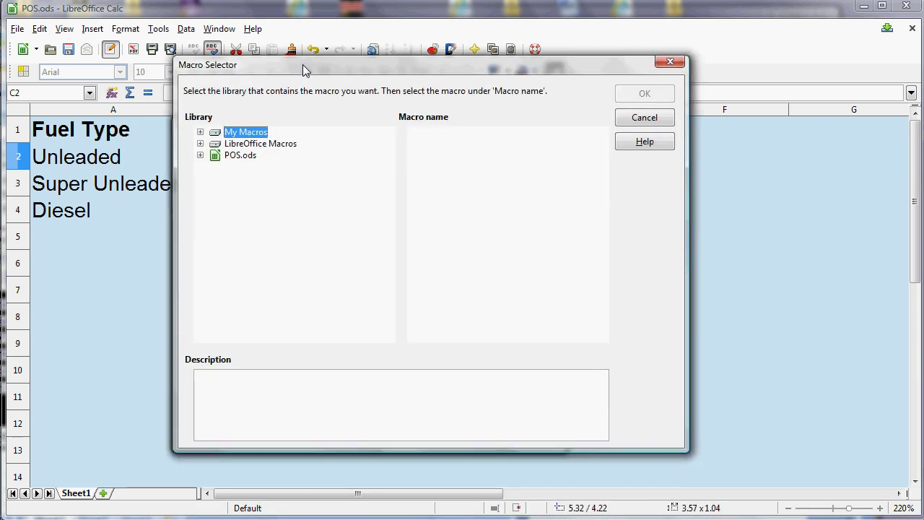
pyautogui.click(200, 155)
pyautogui.click(215, 167)
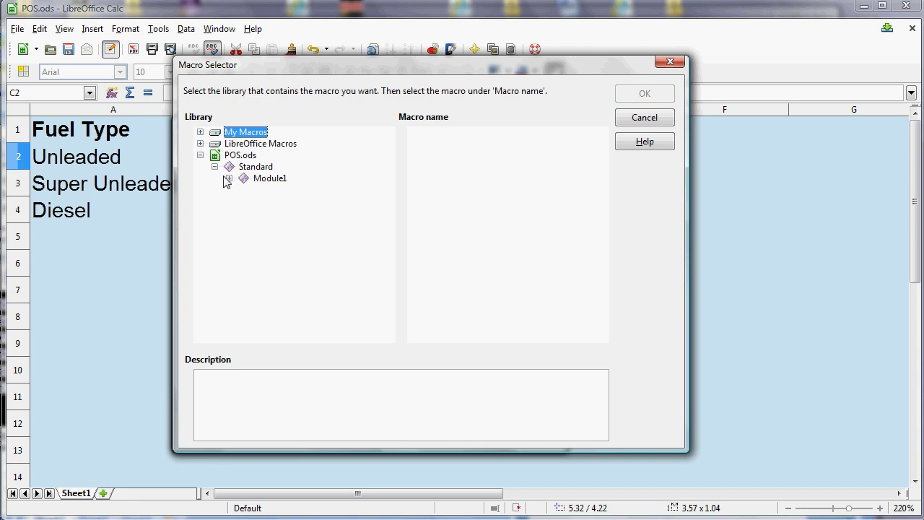
pyautogui.click(270, 178)
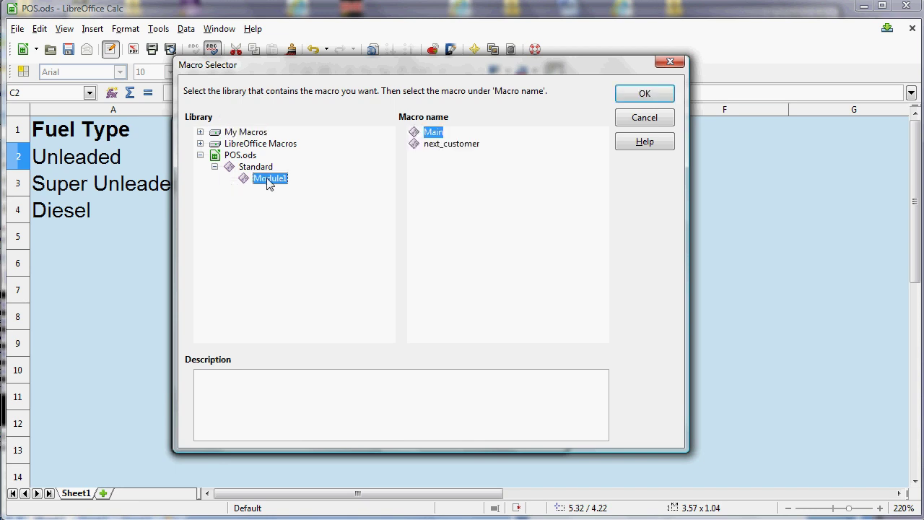
pyautogui.click(451, 145)
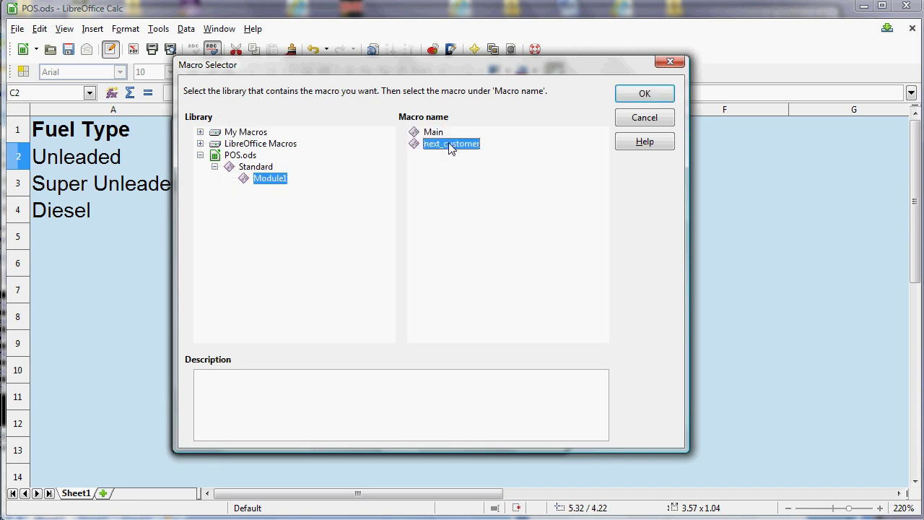
pyautogui.click(645, 95)
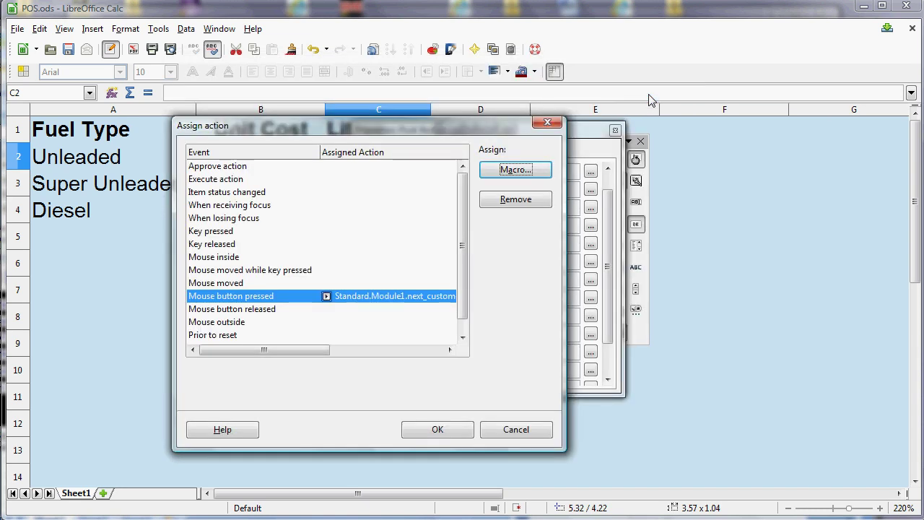
pyautogui.click(439, 431)
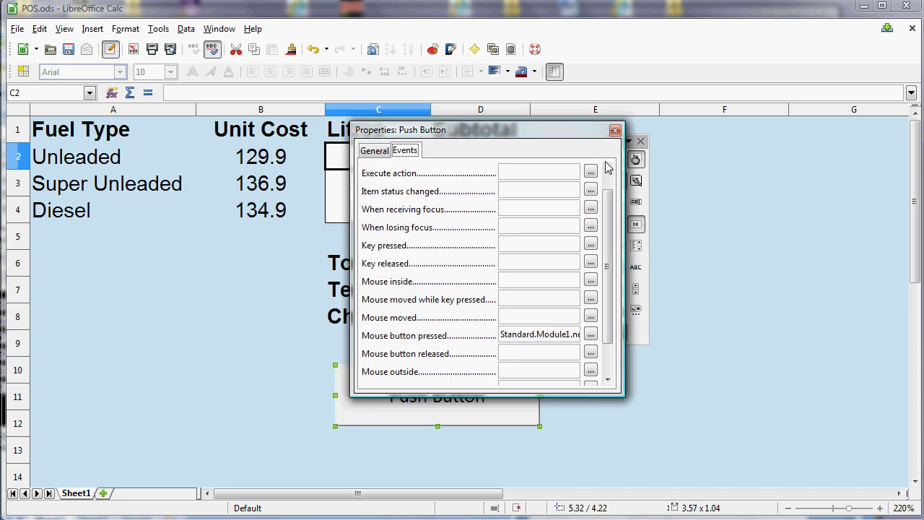
# Close the properties, leave Design Mode, and enter 1, 2 and 3 litres in C2:C4.
pyautogui.click(615, 131)
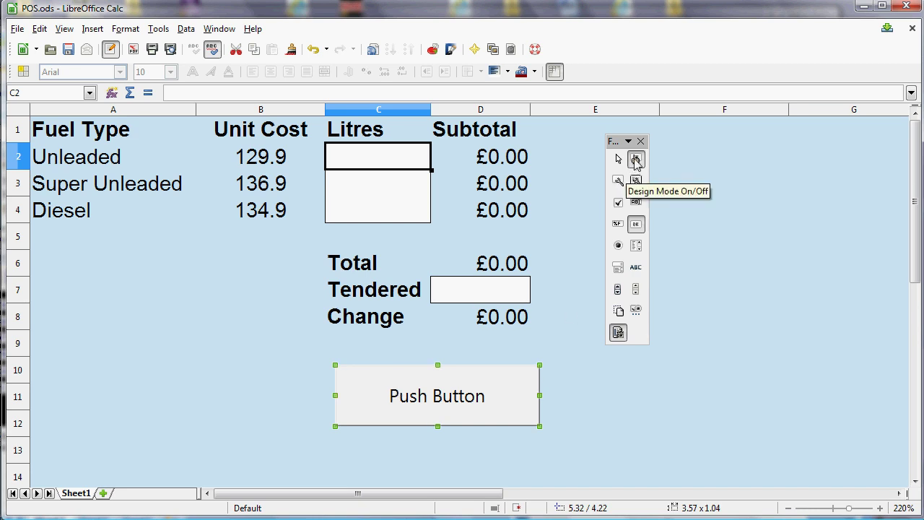
pyautogui.click(635, 160)
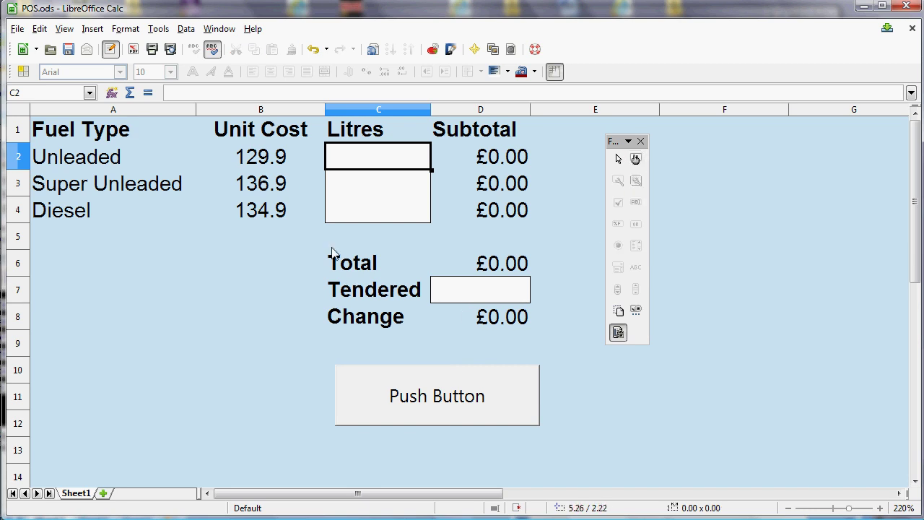
pyautogui.write('1')
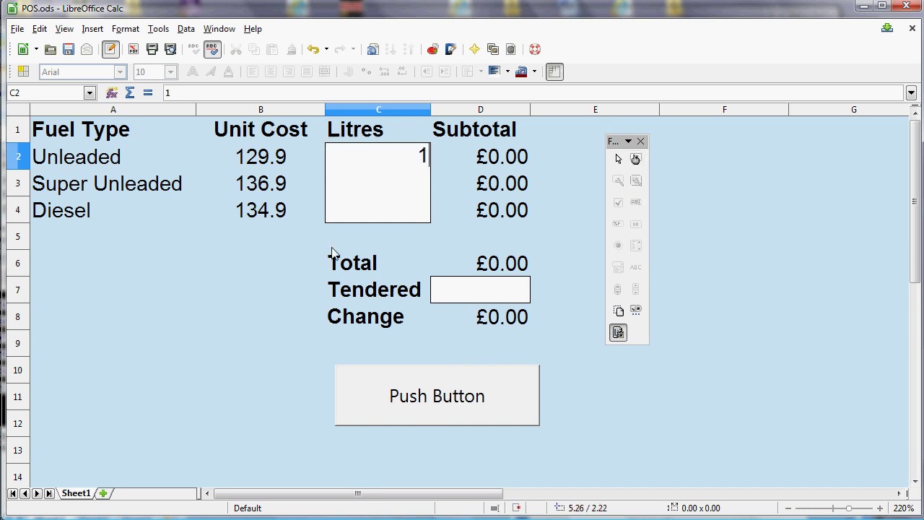
pyautogui.press('Return')
pyautogui.write('2')
pyautogui.press('Return')
pyautogui.write('3')
pyautogui.press('Return')
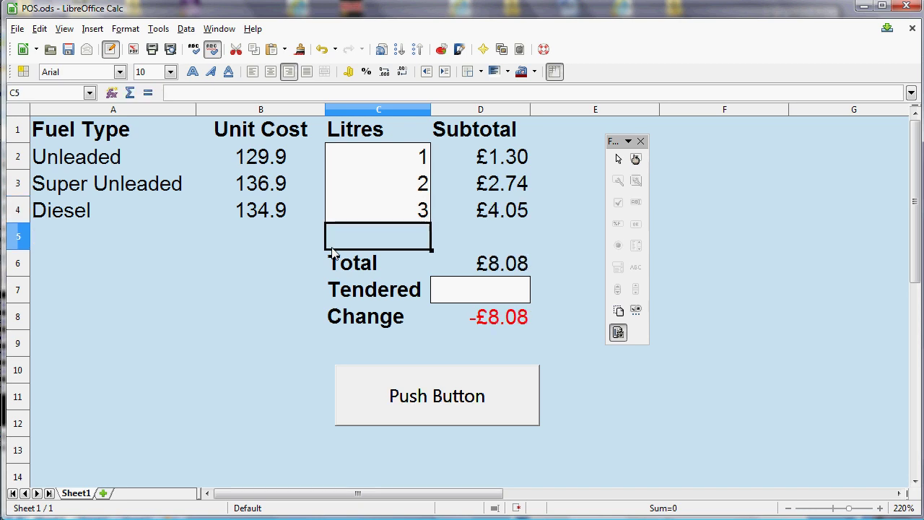
# Enter £10 tendered in D7 and press the button to reset totals to £0.00.
pyautogui.click(509, 301)
pyautogui.write('10')
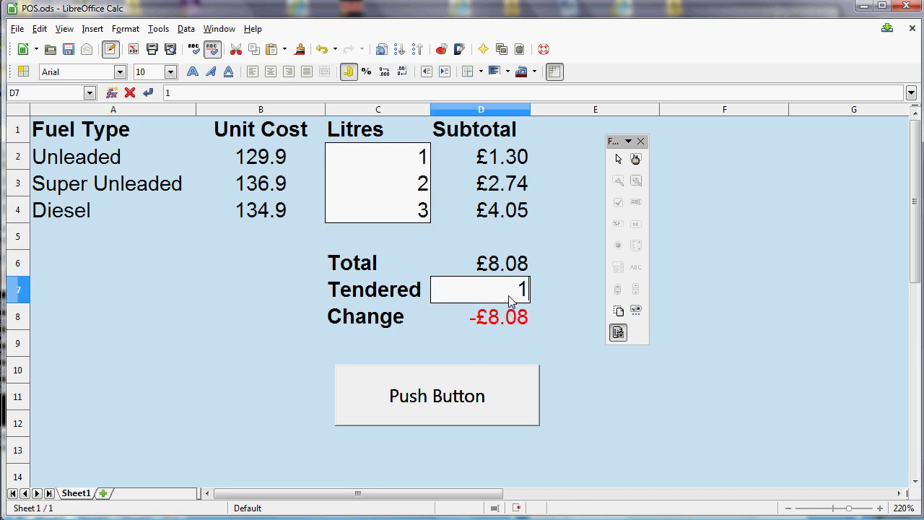
pyautogui.click(564, 397)
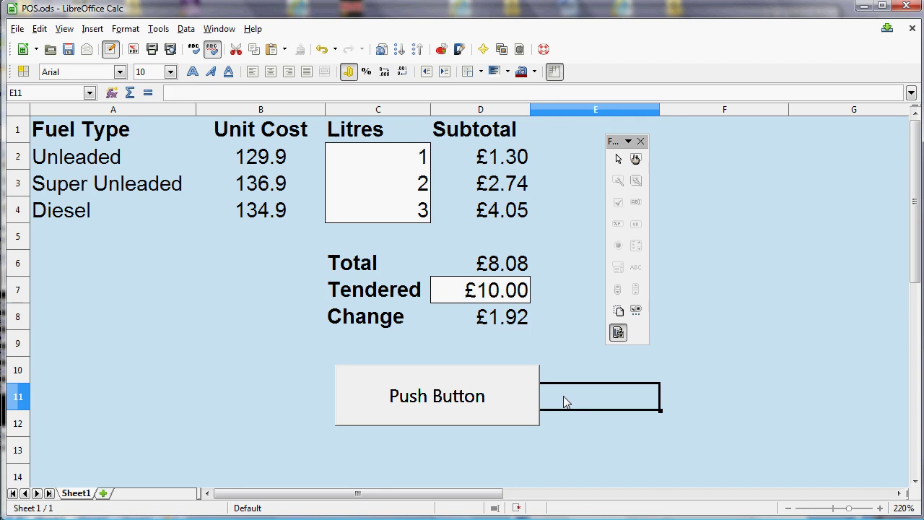
pyautogui.click(489, 404)
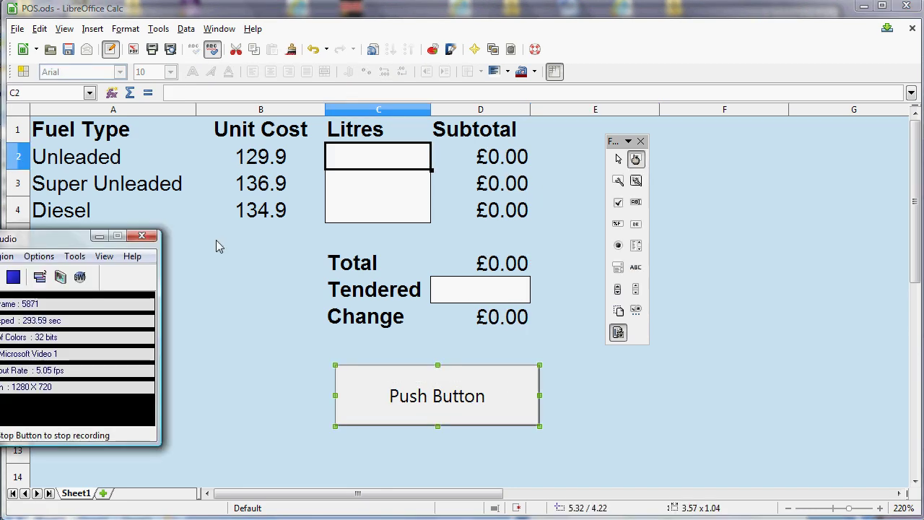
# Back in Design Mode, change the push button's Label to 'Next Customer'.
pyautogui.click(216, 240)
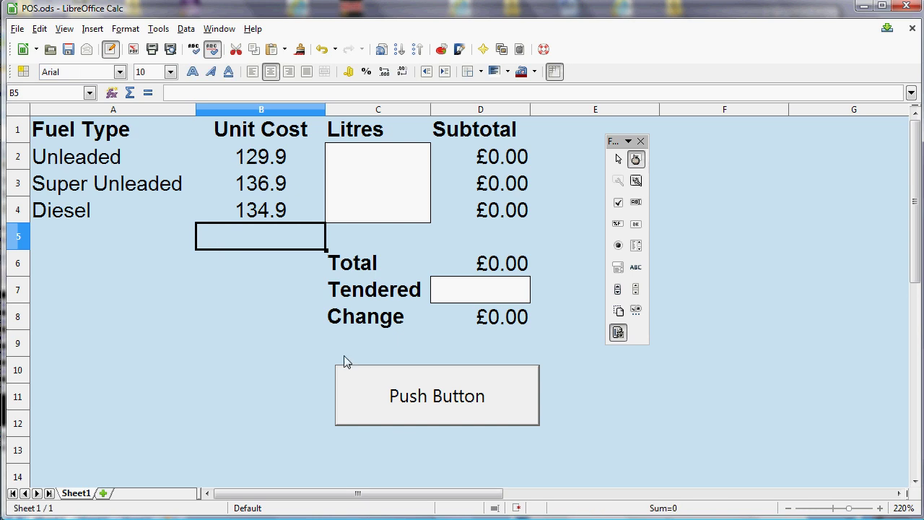
pyautogui.click(378, 393)
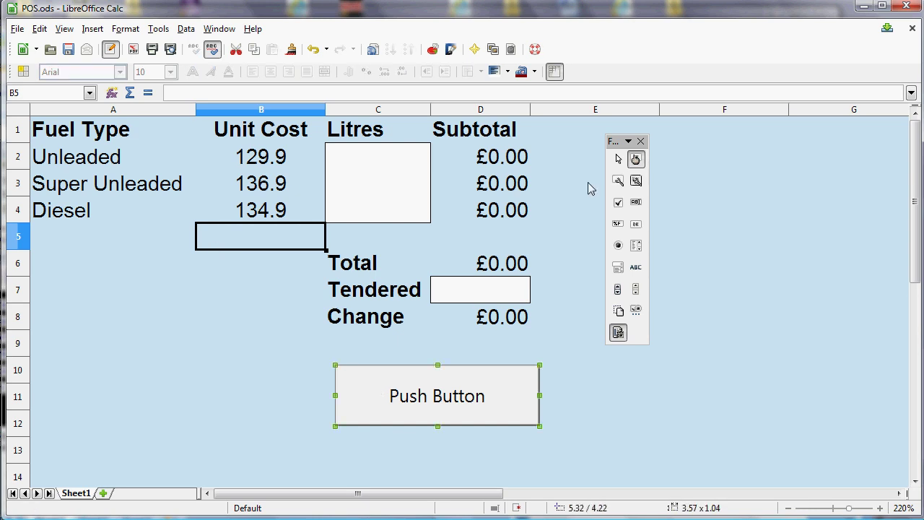
pyautogui.rightClick(427, 401)
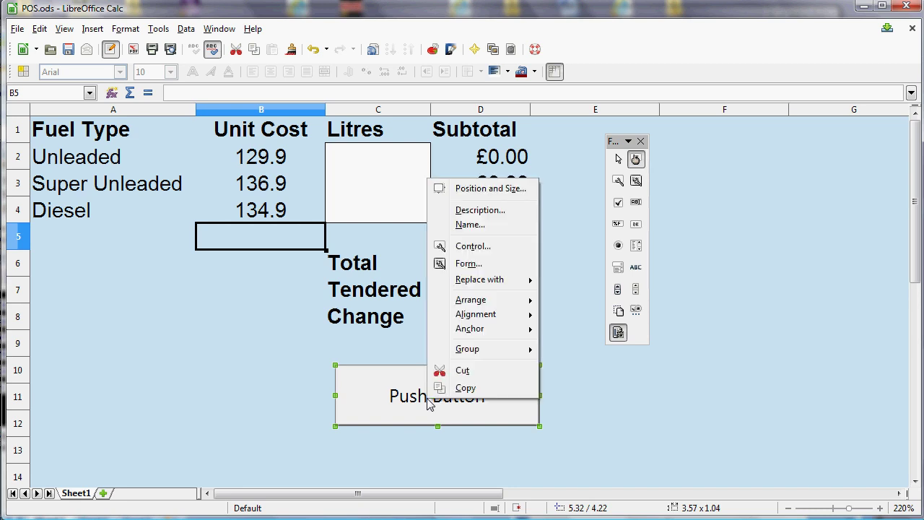
pyautogui.click(483, 247)
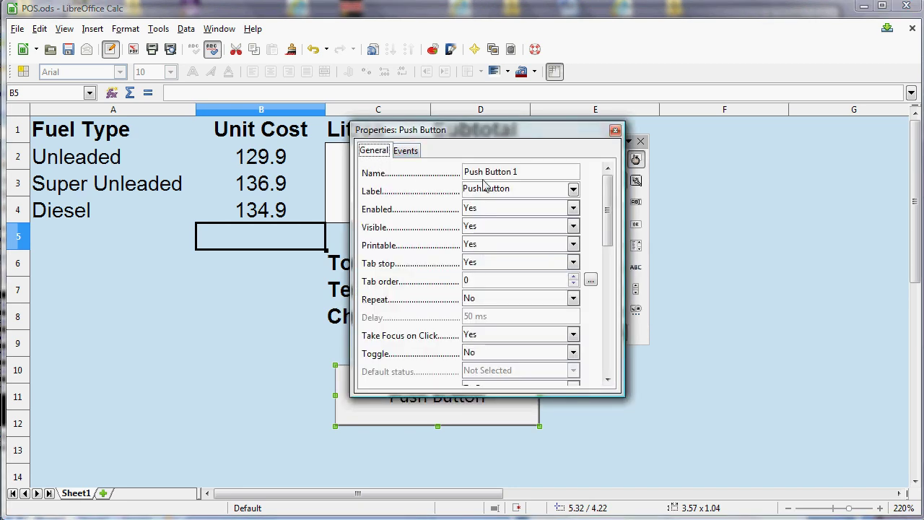
pyautogui.moveTo(512, 189); pyautogui.dragTo(449, 187)
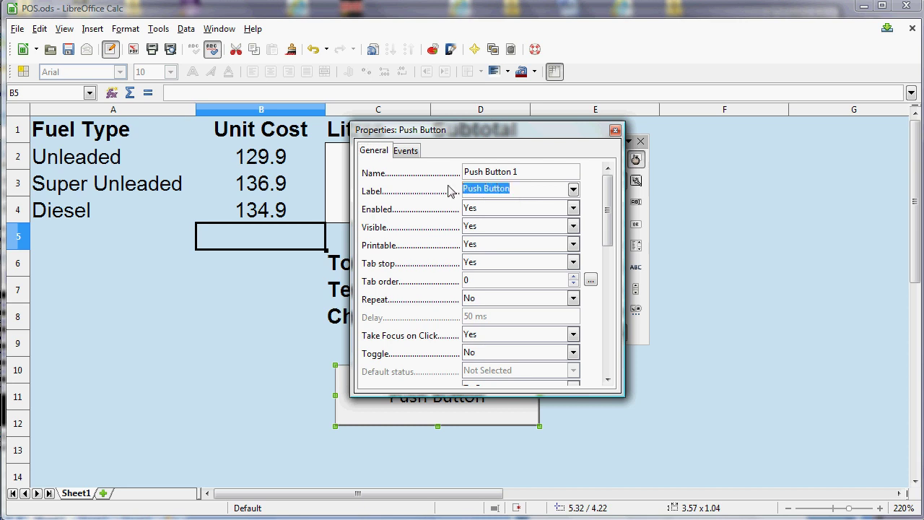
pyautogui.write('Ne')
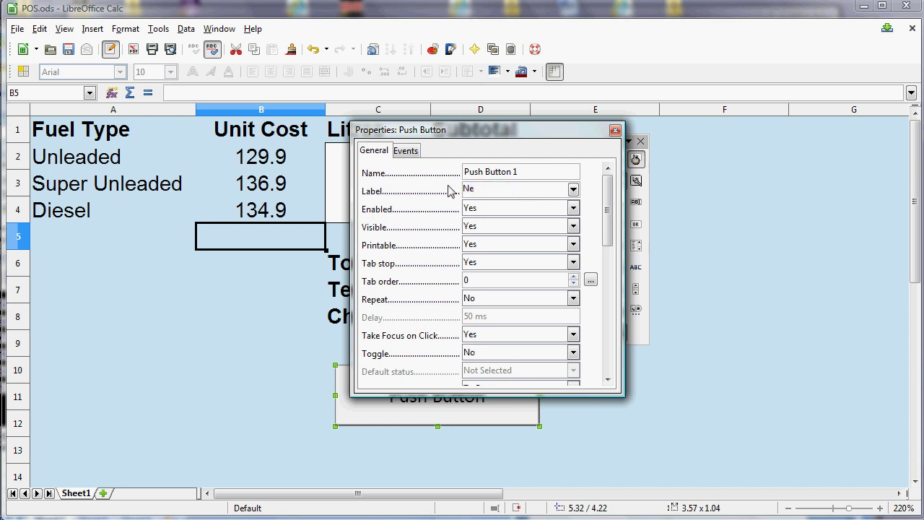
pyautogui.write('xt Customer')
pyautogui.click(499, 227)
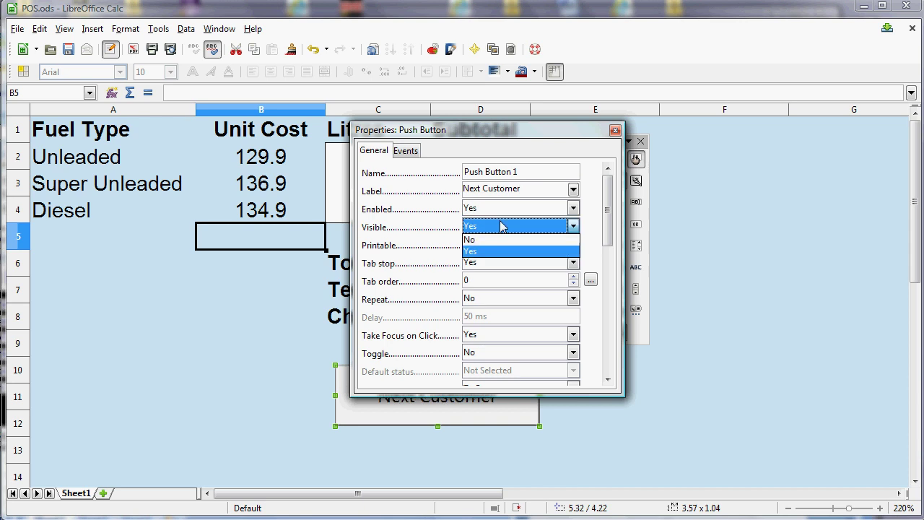
pyautogui.click(614, 131)
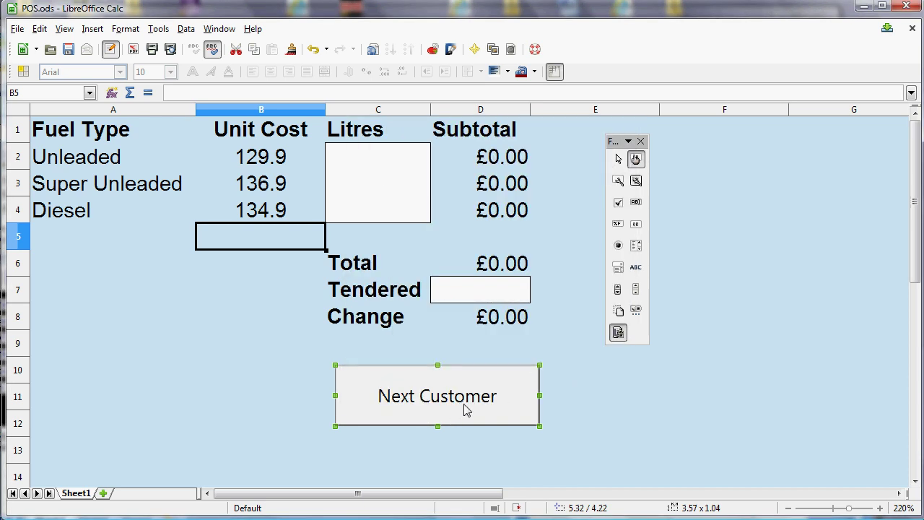
# Turn off design mode, close the Form Controls toolbar, and reselect cell E3.
pyautogui.click(635, 160)
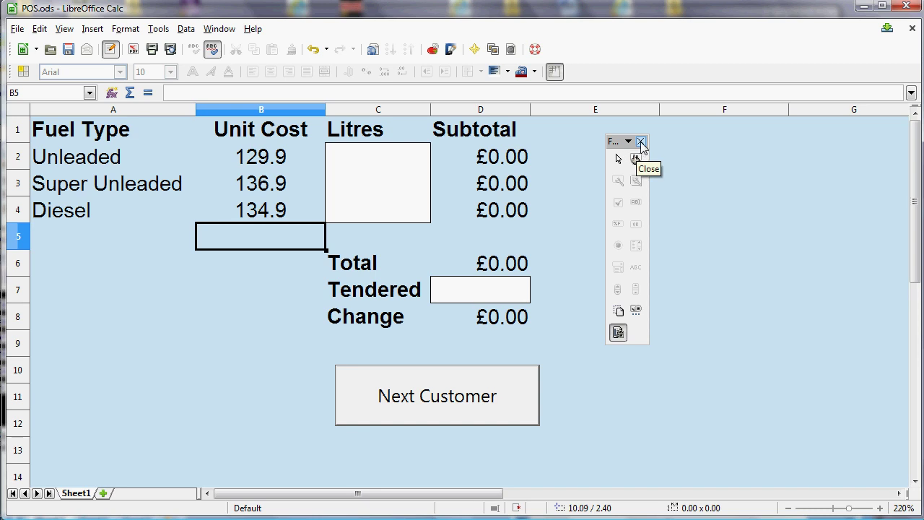
pyautogui.click(641, 143)
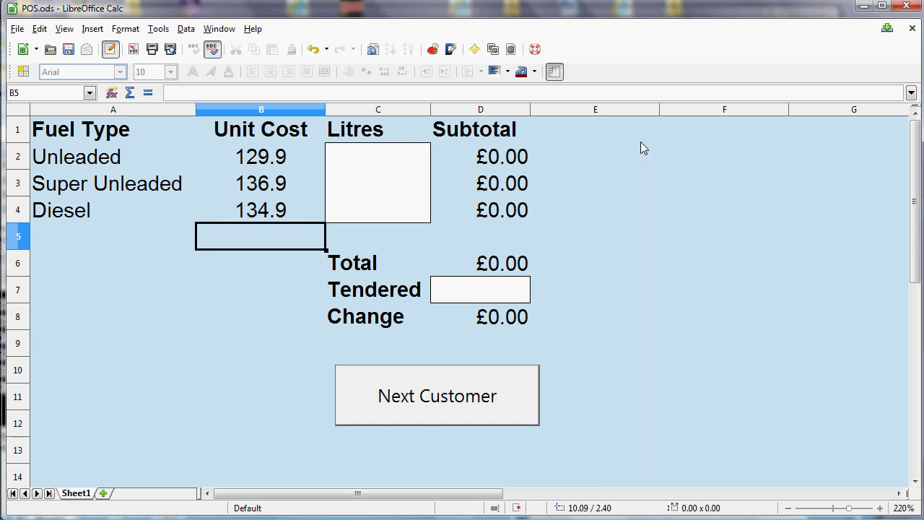
pyautogui.click(653, 193)
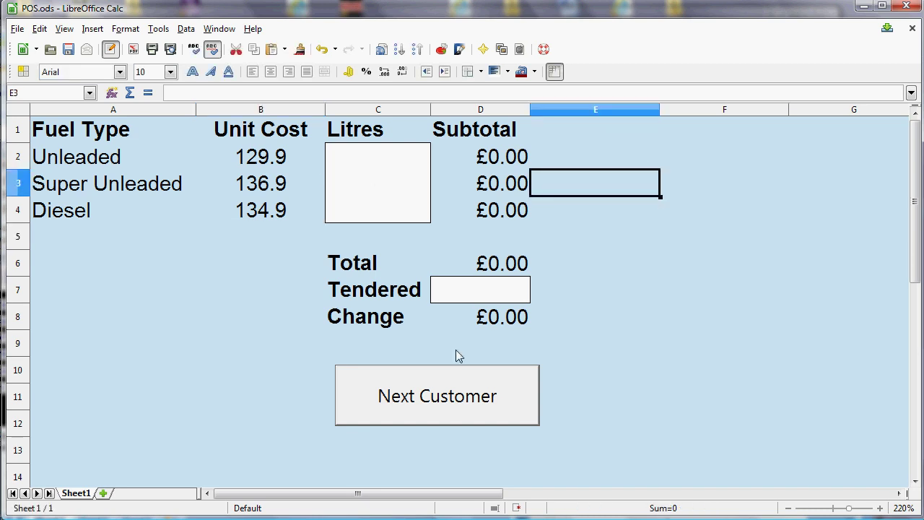